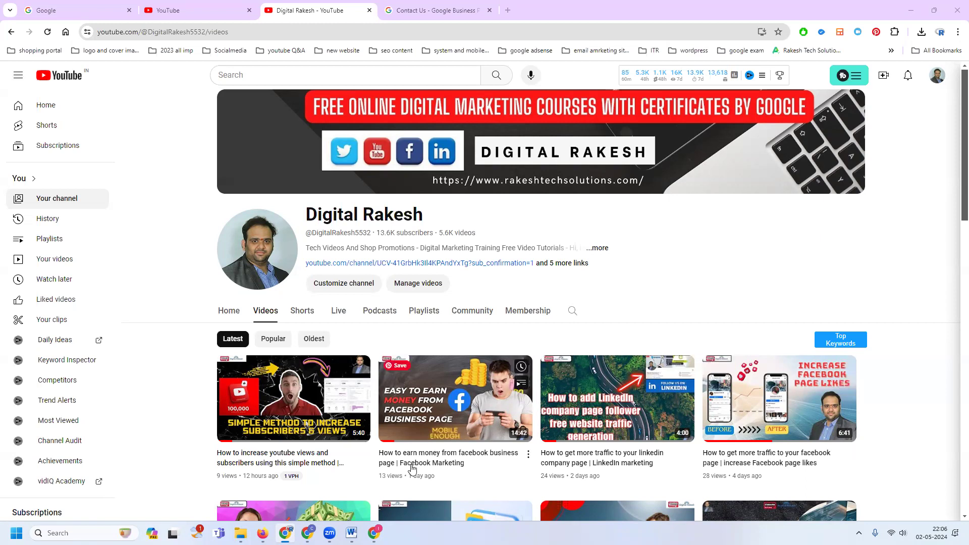
# - From Chrome, start a new regular update post for IMFIT Gym & CrossFit Madhapur
pyautogui.hotkey('alt', 'Tab')
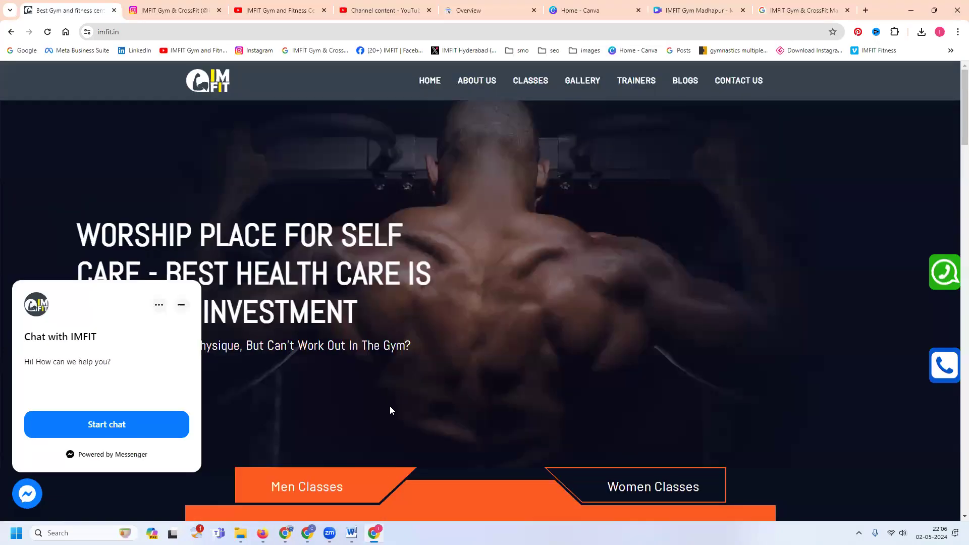
pyautogui.click(181, 306)
pyautogui.click(797, 11)
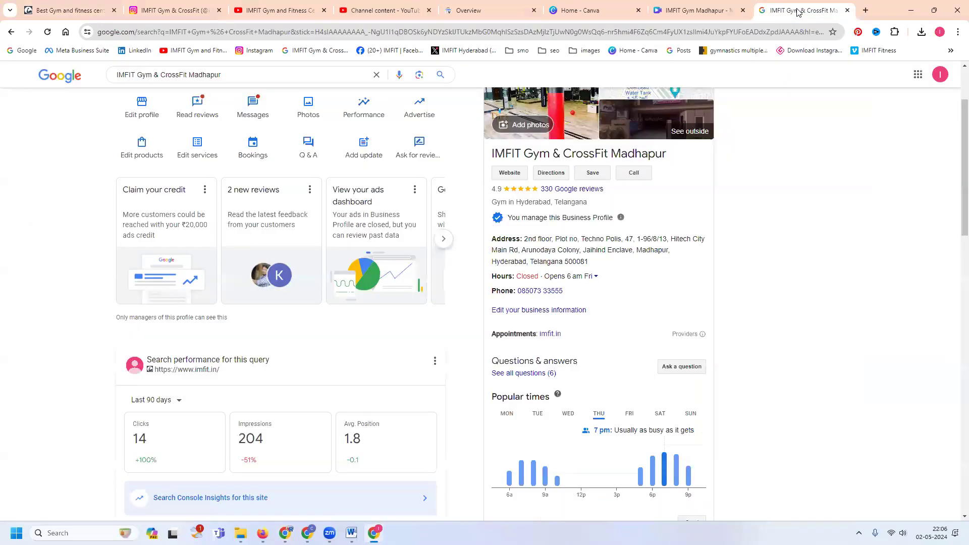
pyautogui.click(367, 147)
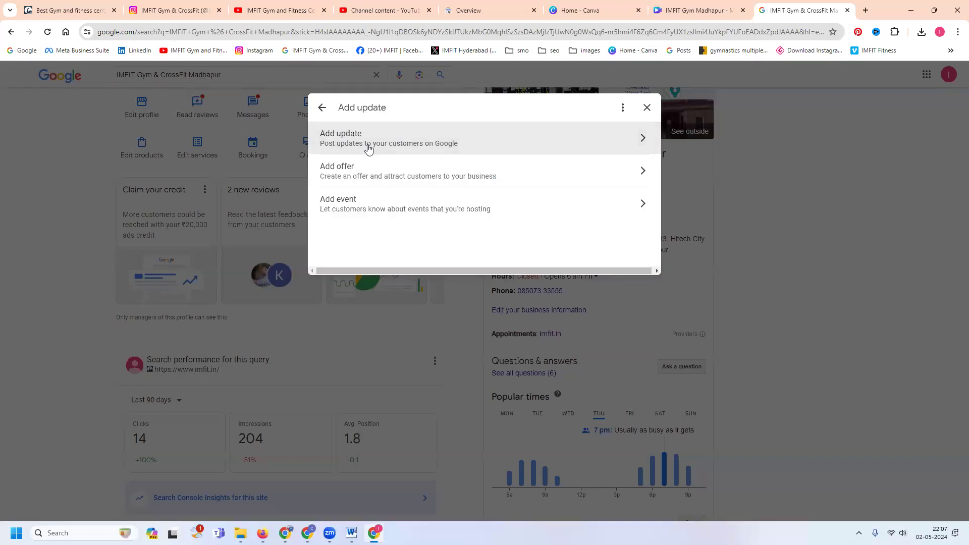
pyautogui.click(368, 147)
# - Paste the description and attach the IMFIT Gym Madhapur photo, cropping off the phone banner
pyautogui.click(378, 262)
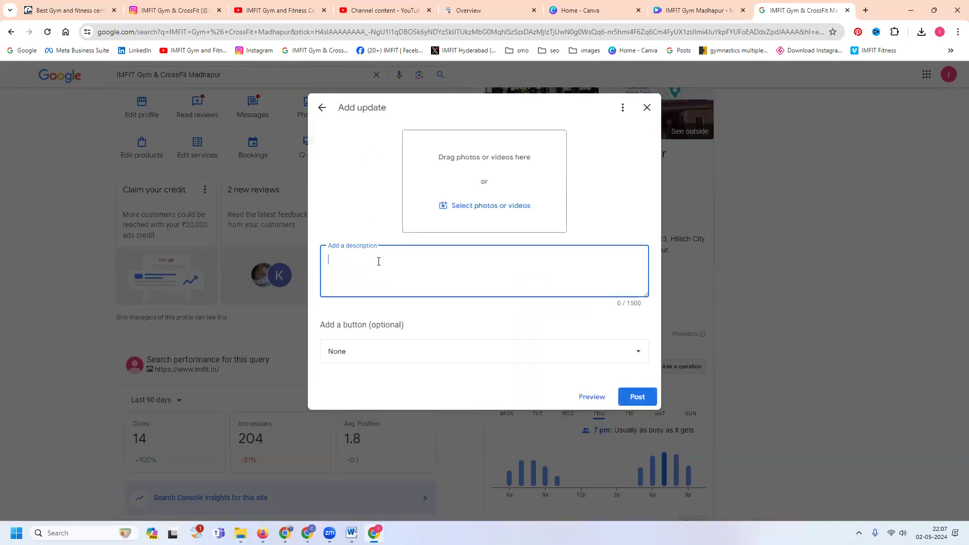
pyautogui.write('Best Fitness center in Madhapur | gym in Hitech city | Hyderabad')
pyautogui.click(490, 208)
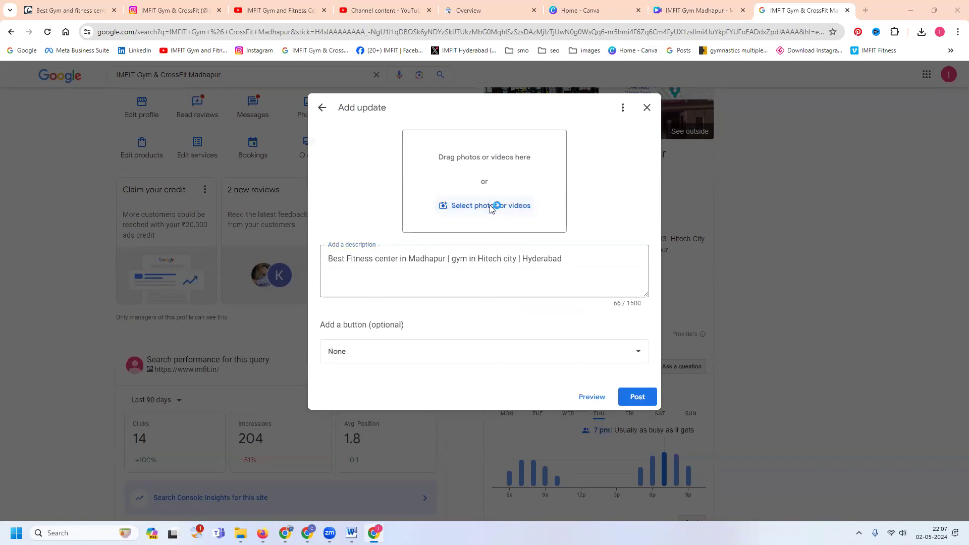
pyautogui.doubleClick(329, 148)
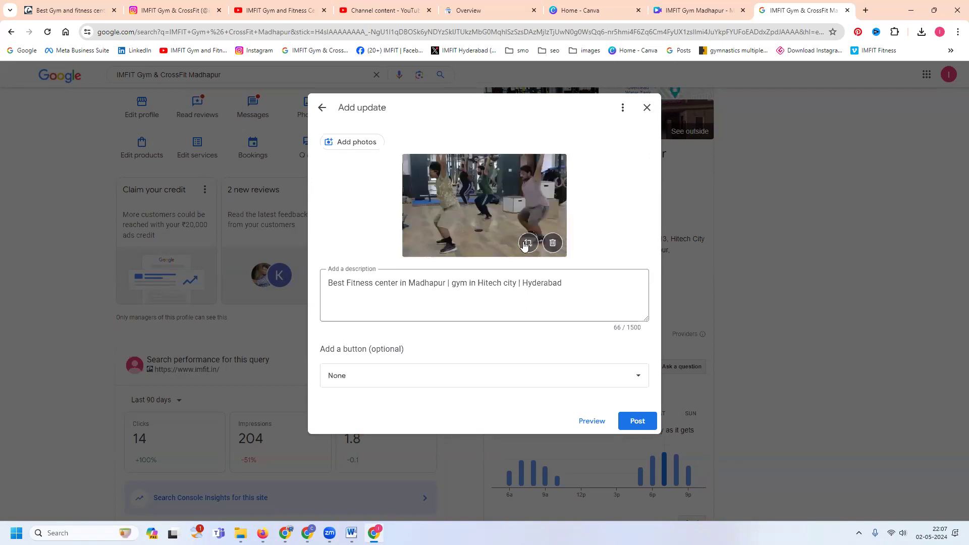
pyautogui.click(525, 242)
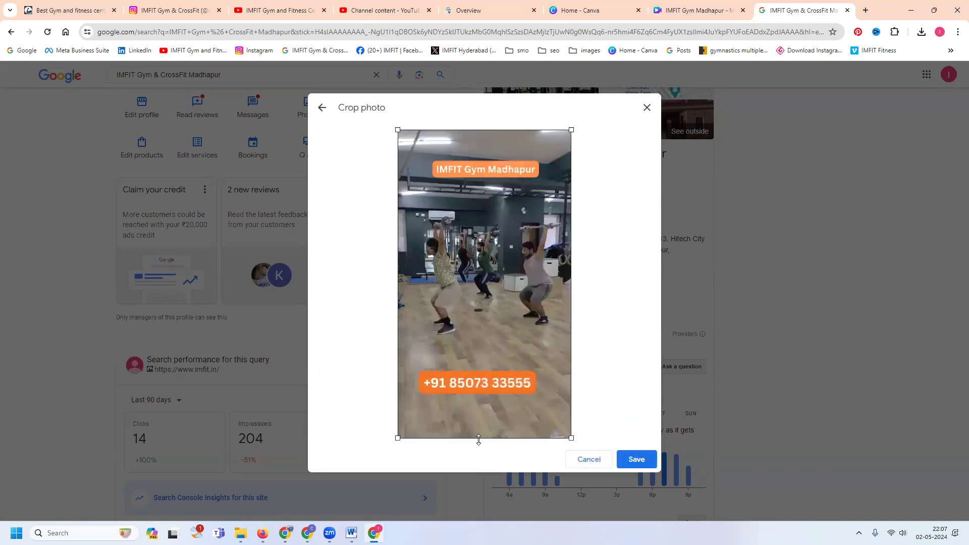
pyautogui.moveTo(477, 438); pyautogui.dragTo(474, 365)
pyautogui.click(639, 459)
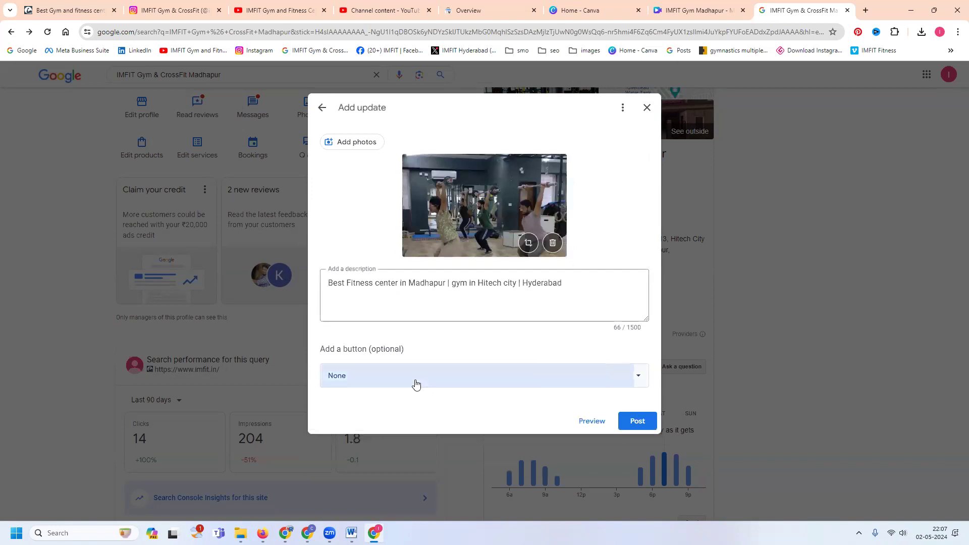
pyautogui.click(416, 382)
pyautogui.click(412, 346)
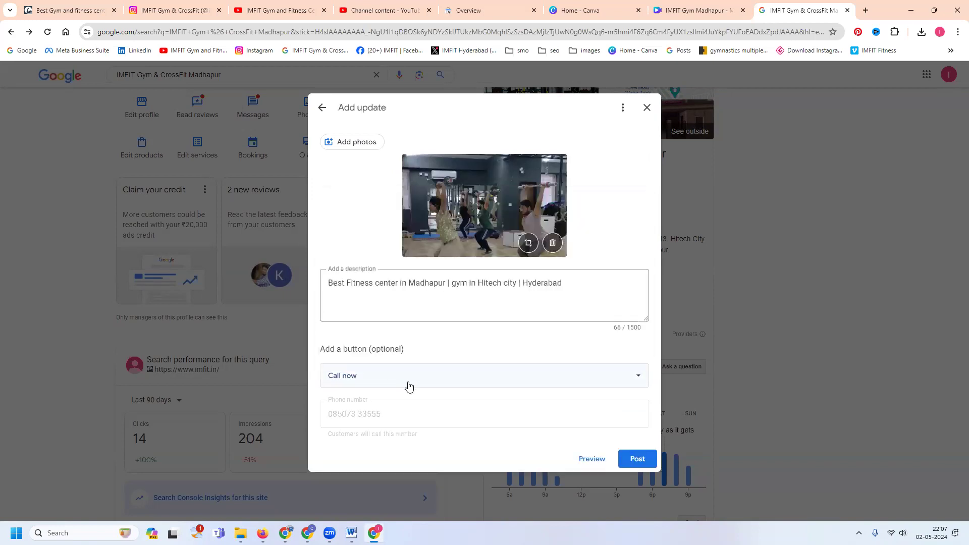
pyautogui.click(391, 386)
pyautogui.click(387, 236)
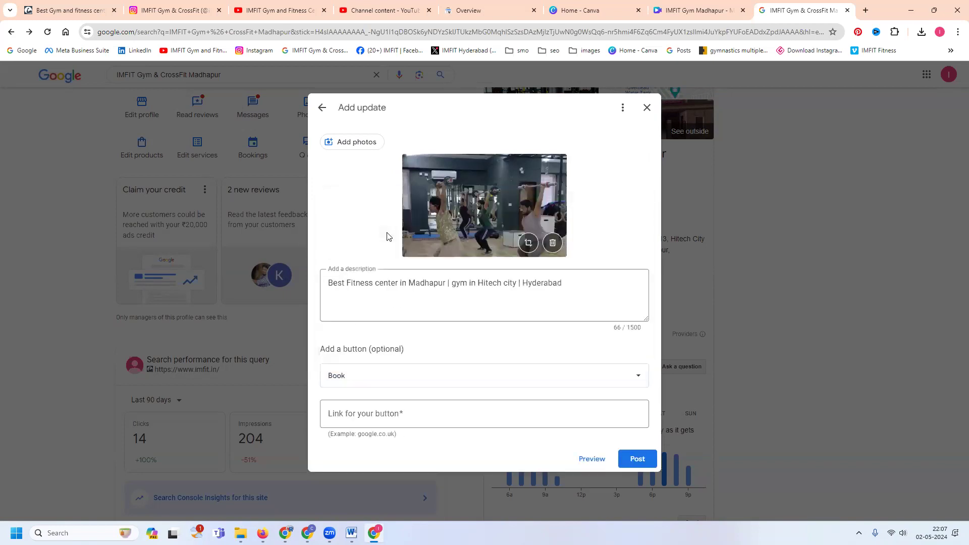
pyautogui.click(76, 10)
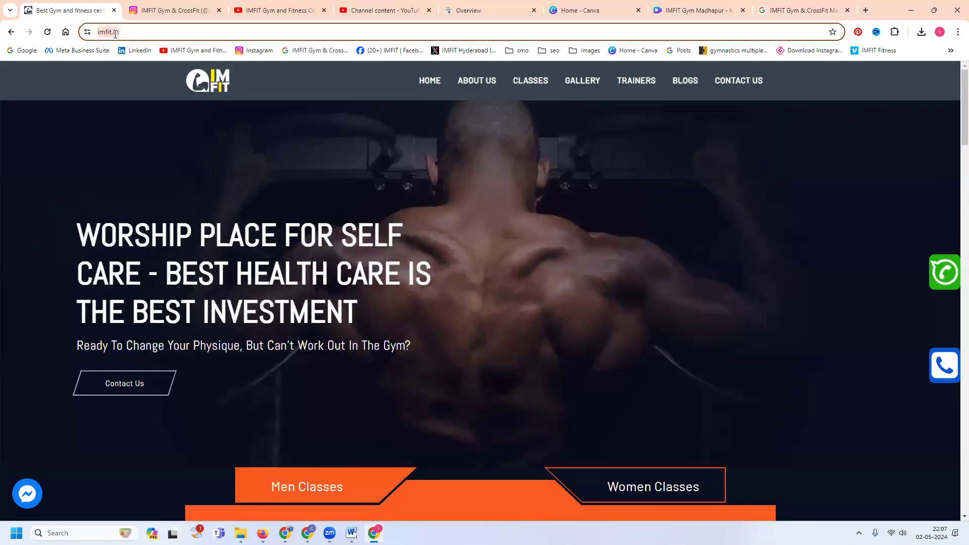
pyautogui.click(802, 10)
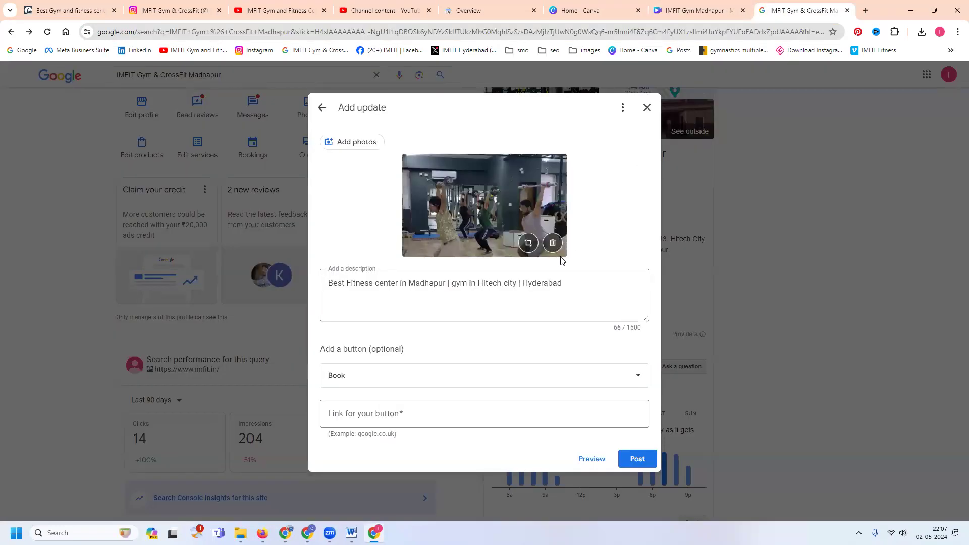
pyautogui.click(446, 411)
pyautogui.write('https://www.imfit.in/')
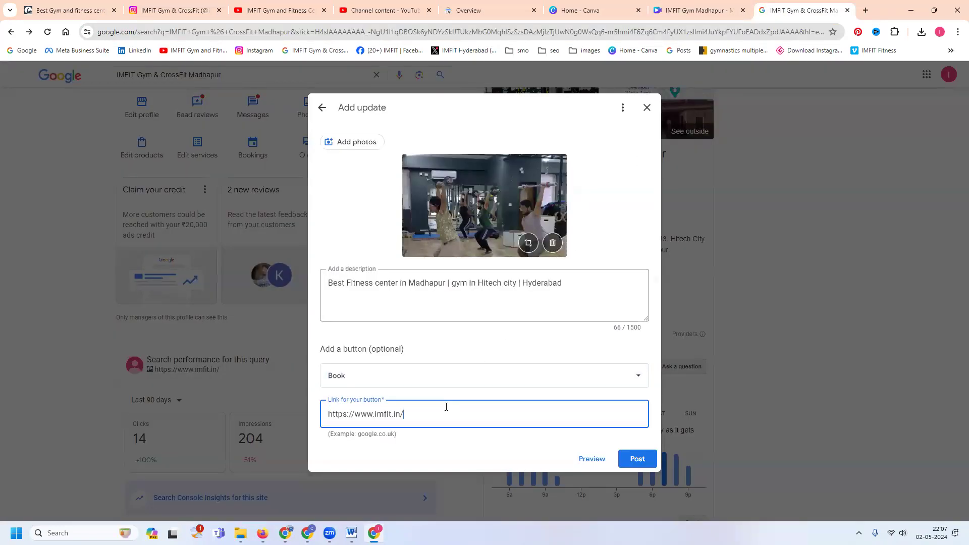
# - Publish the update, dismiss the confirmation and reload the profile page
pyautogui.click(632, 458)
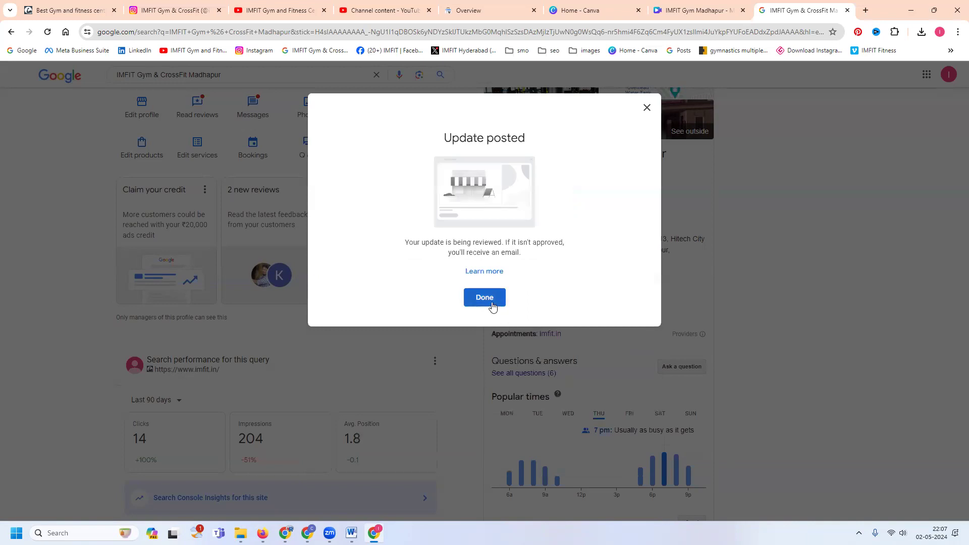
pyautogui.click(492, 304)
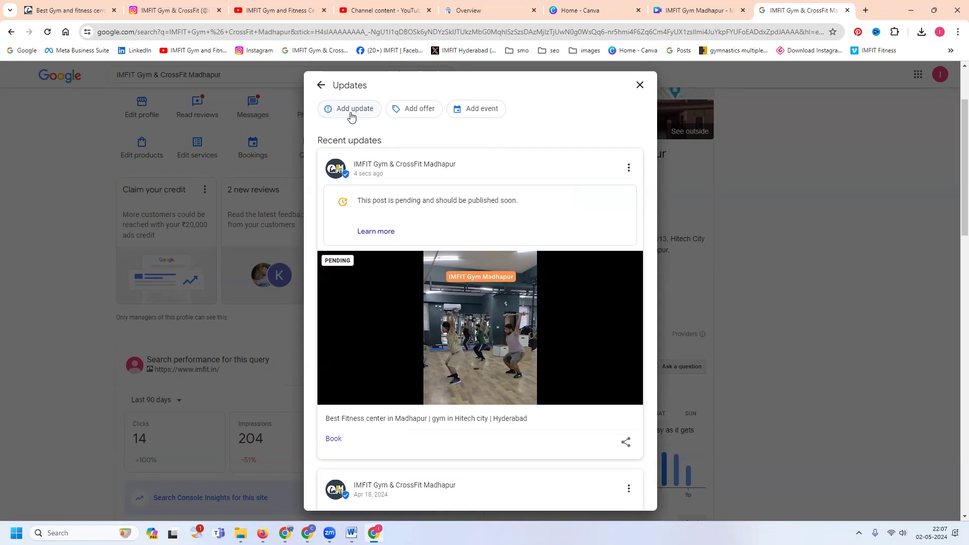
pyautogui.click(47, 32)
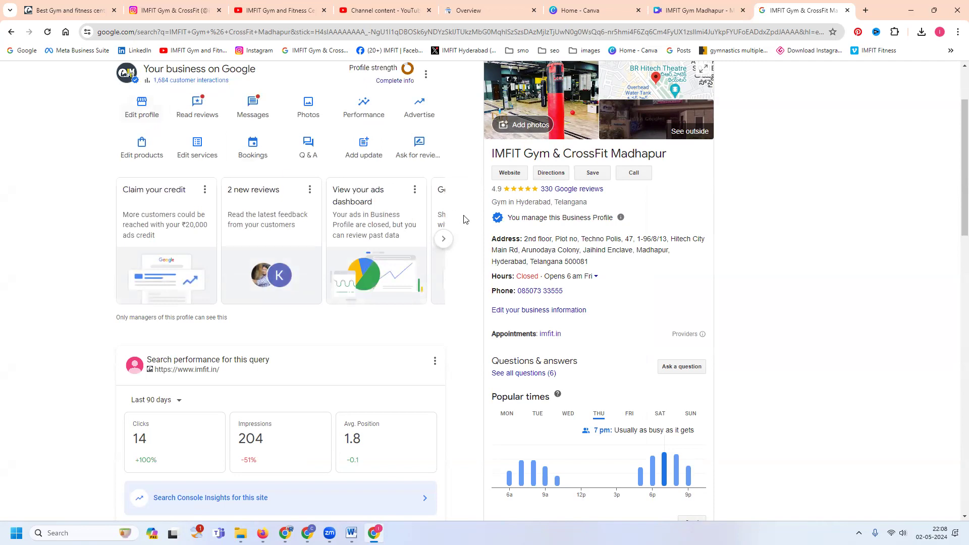
# - Check the new gym-photo post in the Updates list, then return to the top
pyautogui.scroll(-10, 462, 216)
pyautogui.scroll(-3, 525, 235)
pyautogui.click(525, 234)
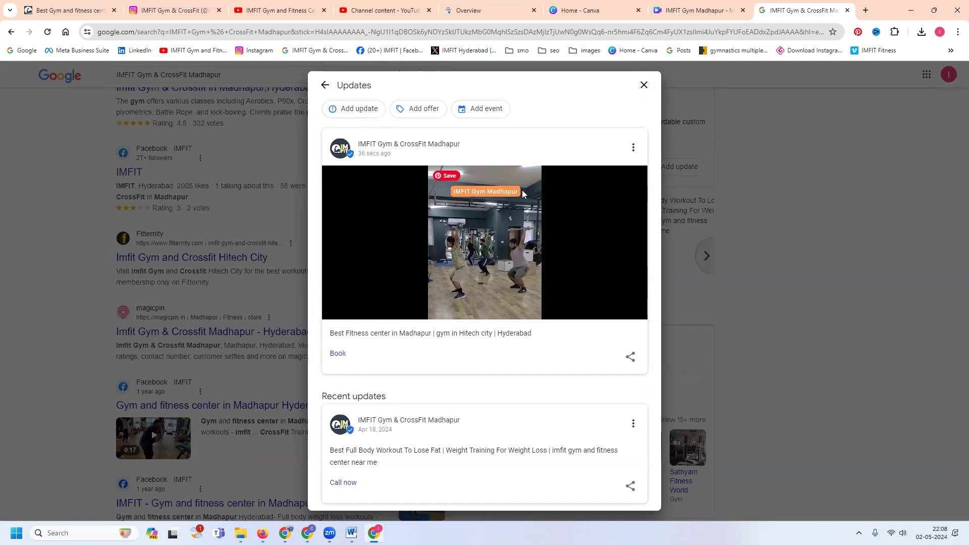
pyautogui.click(641, 87)
pyautogui.scroll(15, 262, 214)
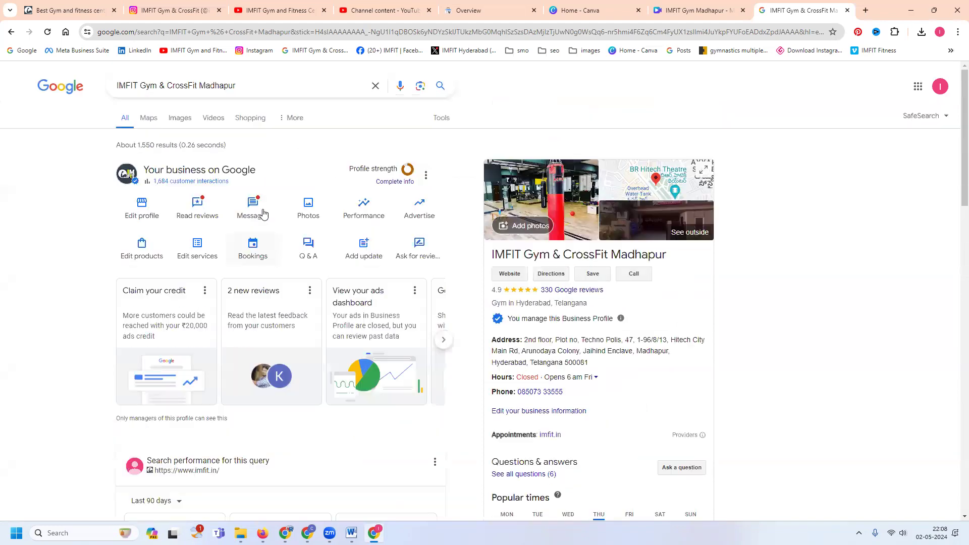
pyautogui.click(307, 216)
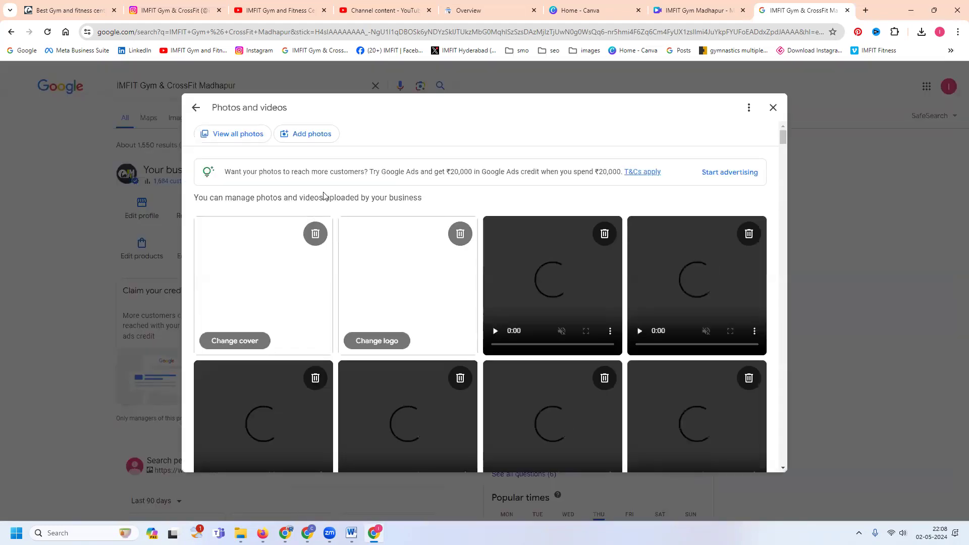
pyautogui.click(313, 133)
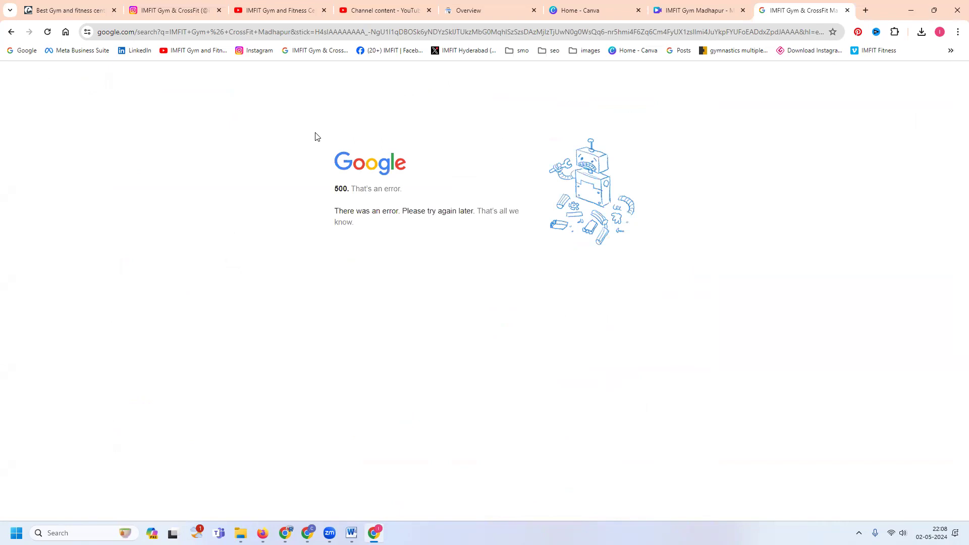
pyautogui.click(47, 31)
pyautogui.click(45, 32)
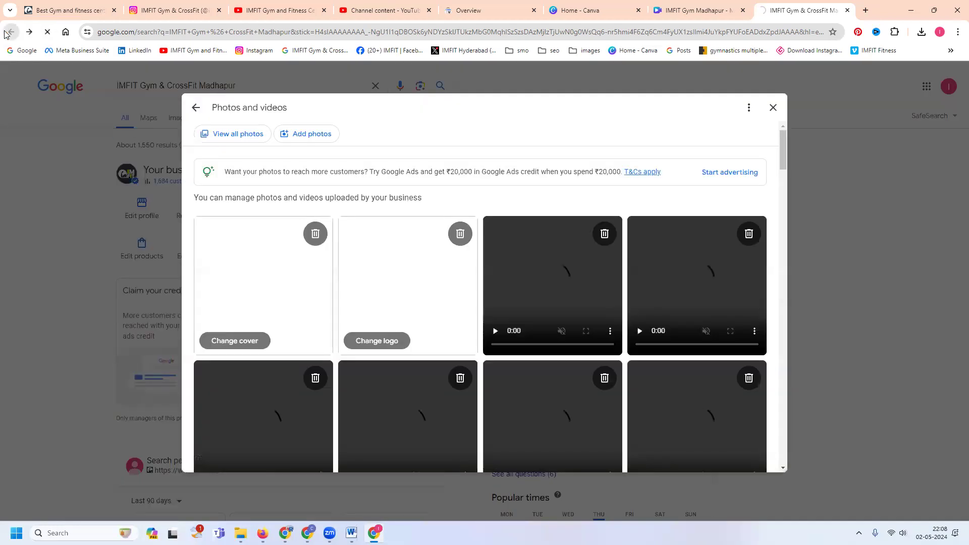
pyautogui.click(11, 32)
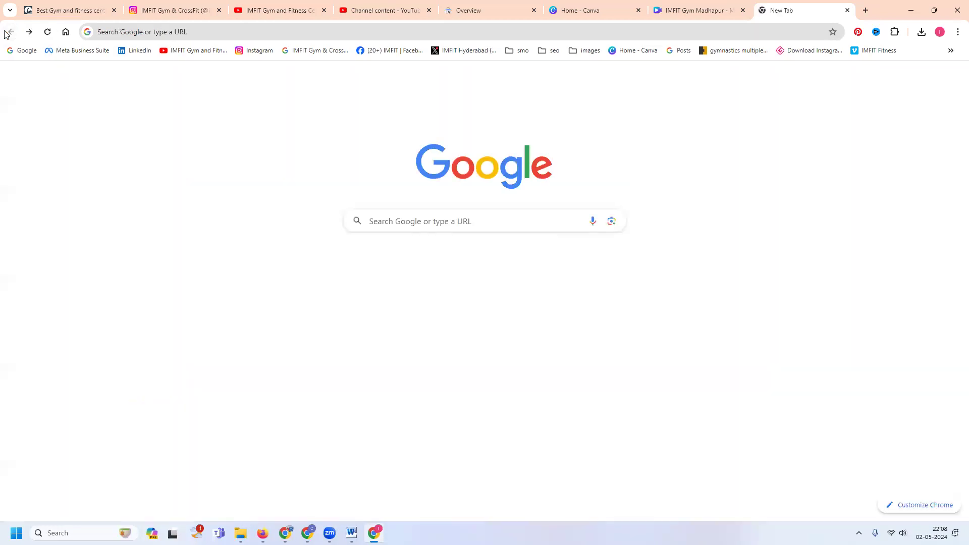
pyautogui.click(320, 51)
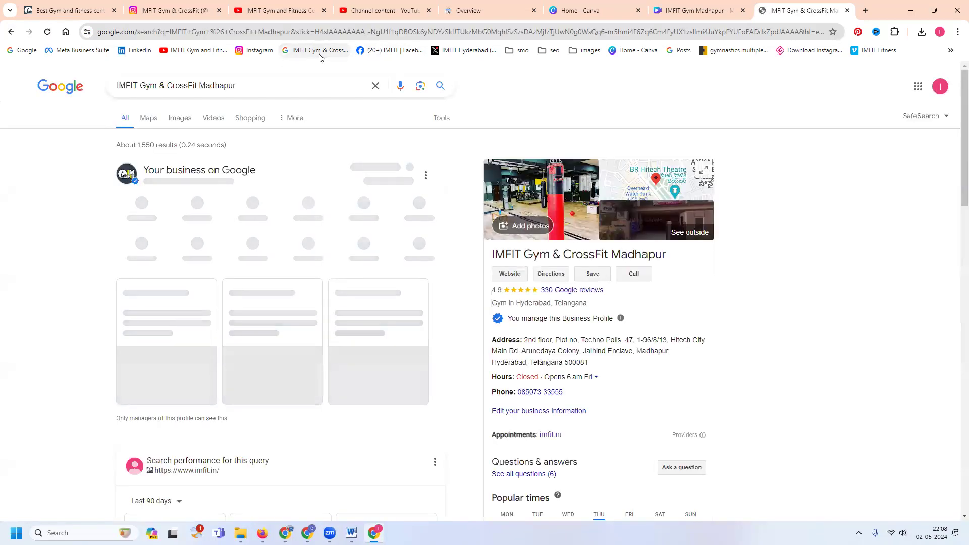
# - Upload the IMFIT Gym Madhapur image from Downloads to the profile's photos
pyautogui.click(537, 226)
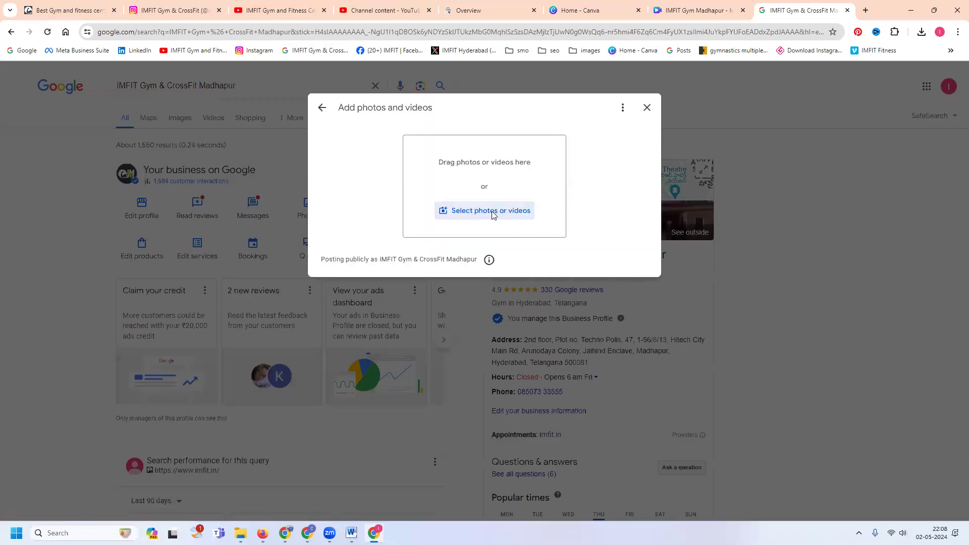
pyautogui.click(492, 212)
pyautogui.doubleClick(341, 154)
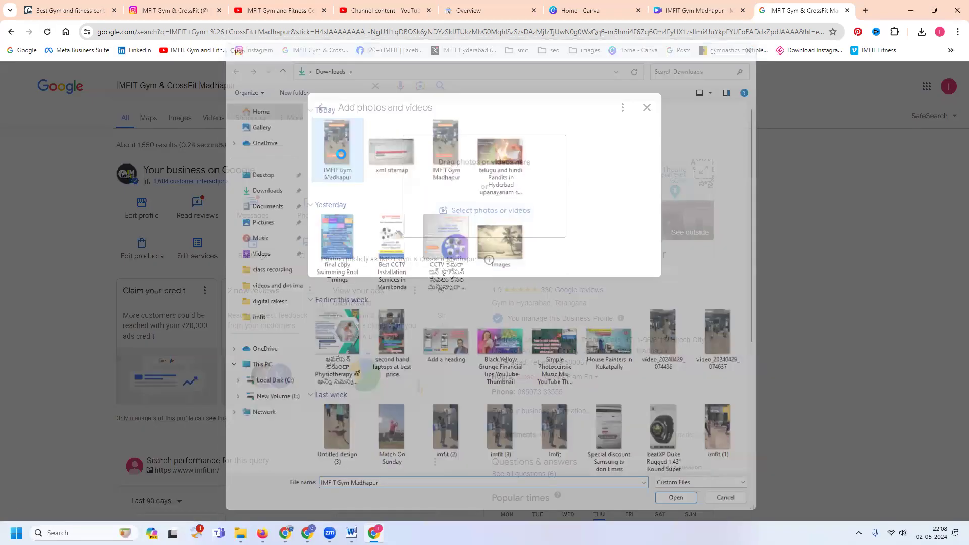